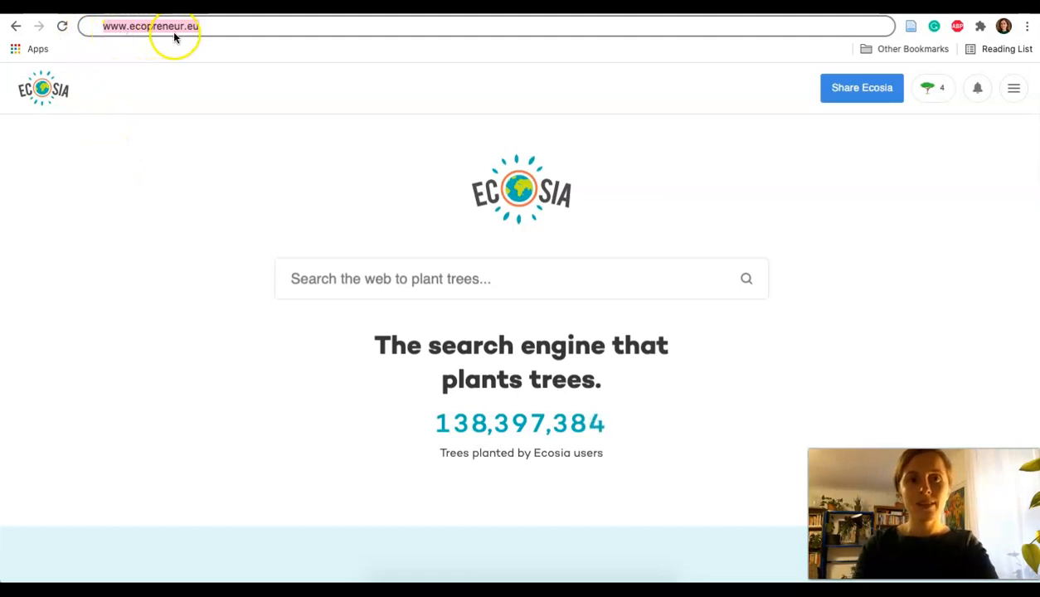
click(218, 28)
key(Return)
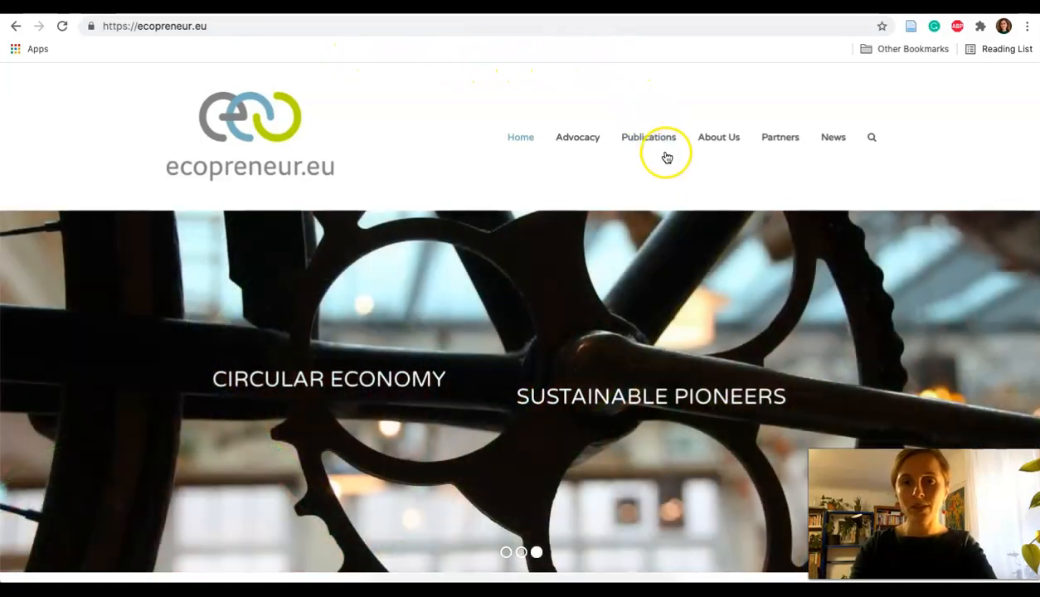
mouse_move(662, 145)
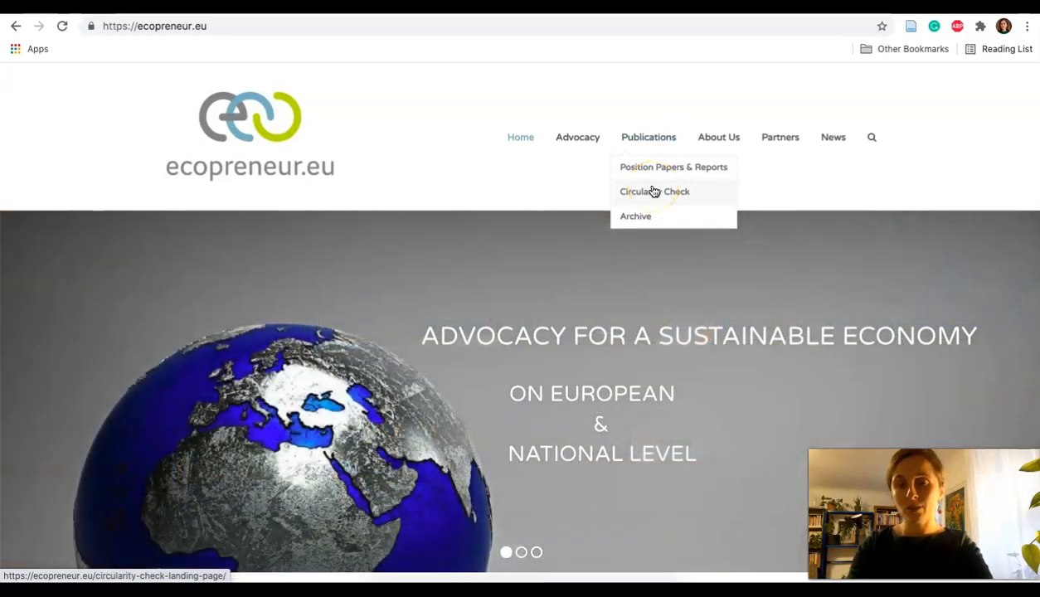
click(653, 191)
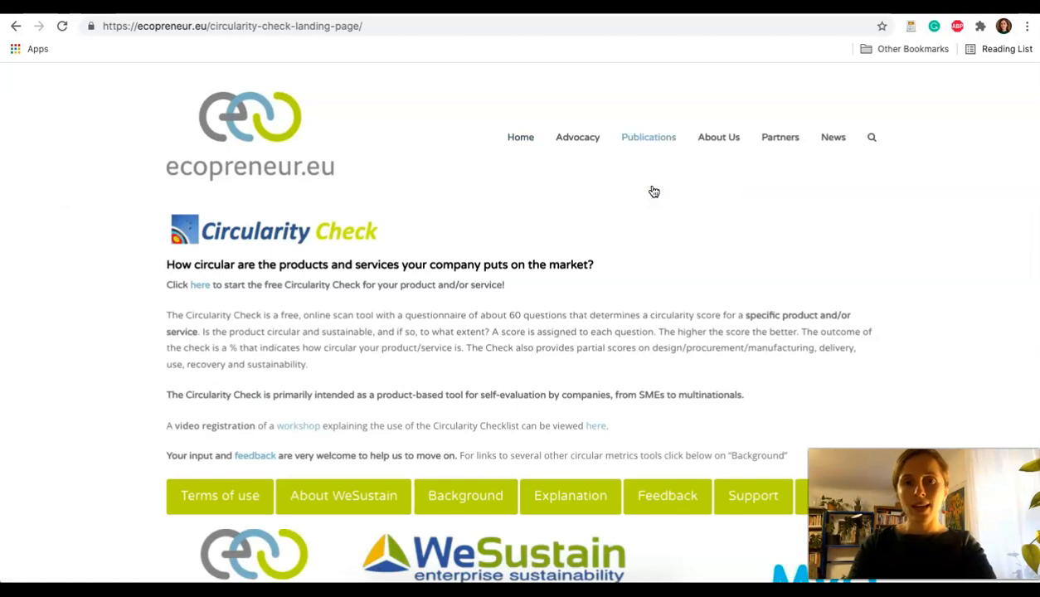
Start the free Circularity Check and accept the terms of use to reach the checklist's login page
scroll(653, 192, down, 1)
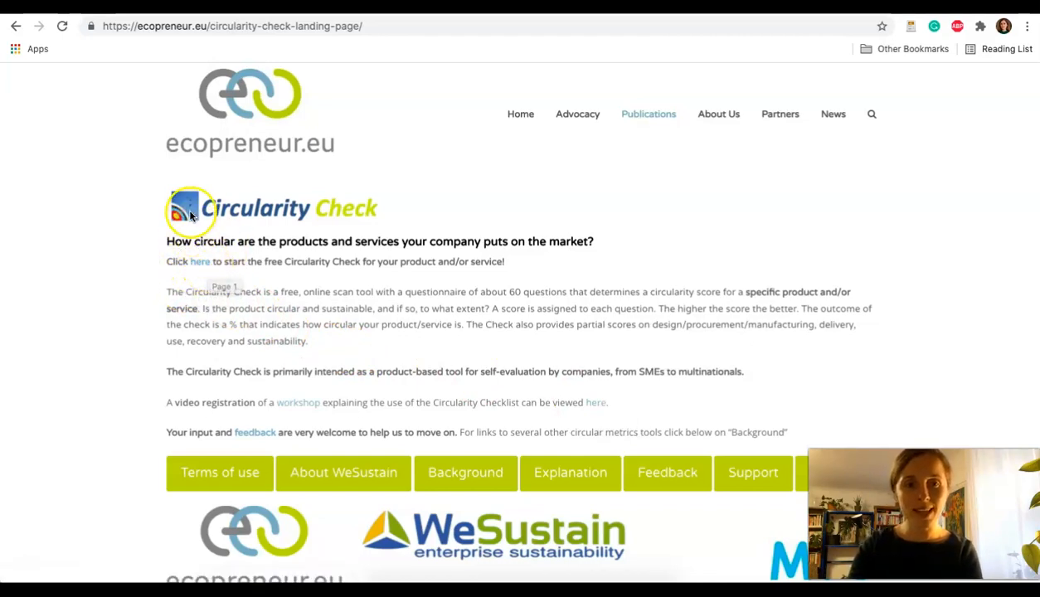
click(199, 263)
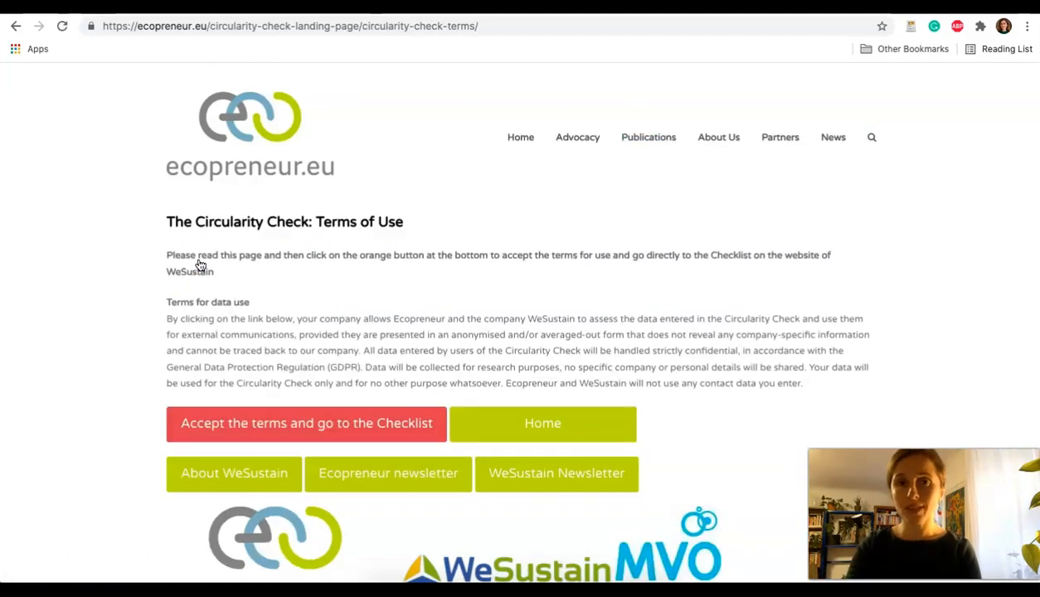
scroll(200, 264, down, 1)
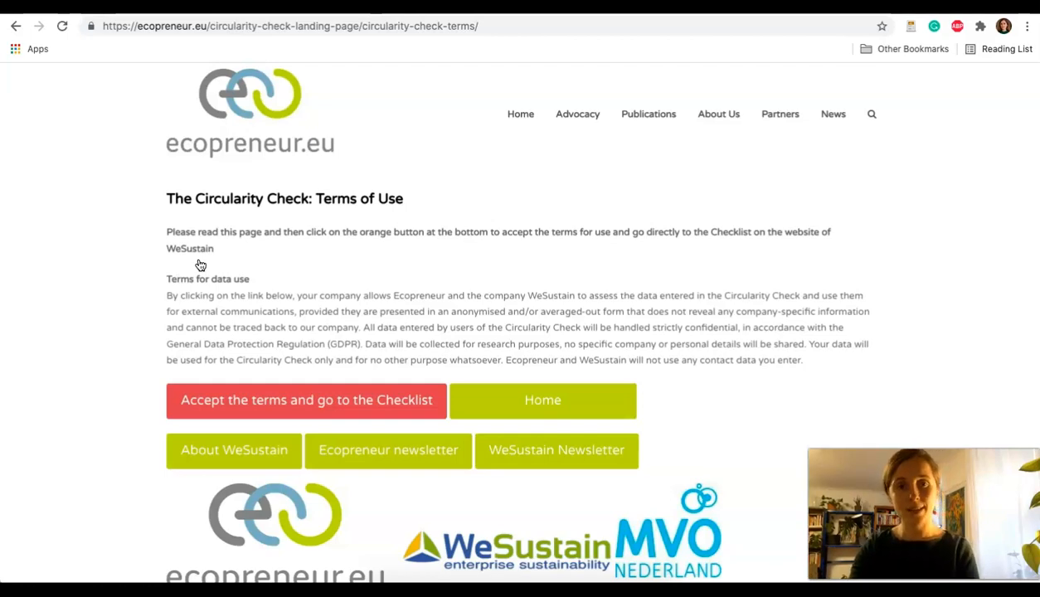
click(344, 401)
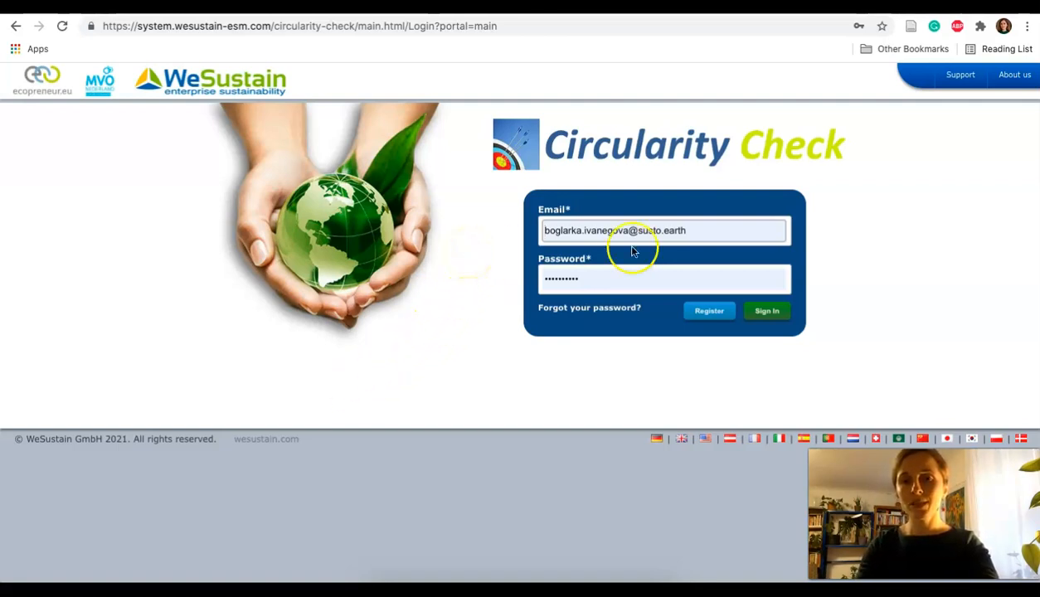
View the company registration form, close it, and sign in with the prefilled account credentials
click(709, 315)
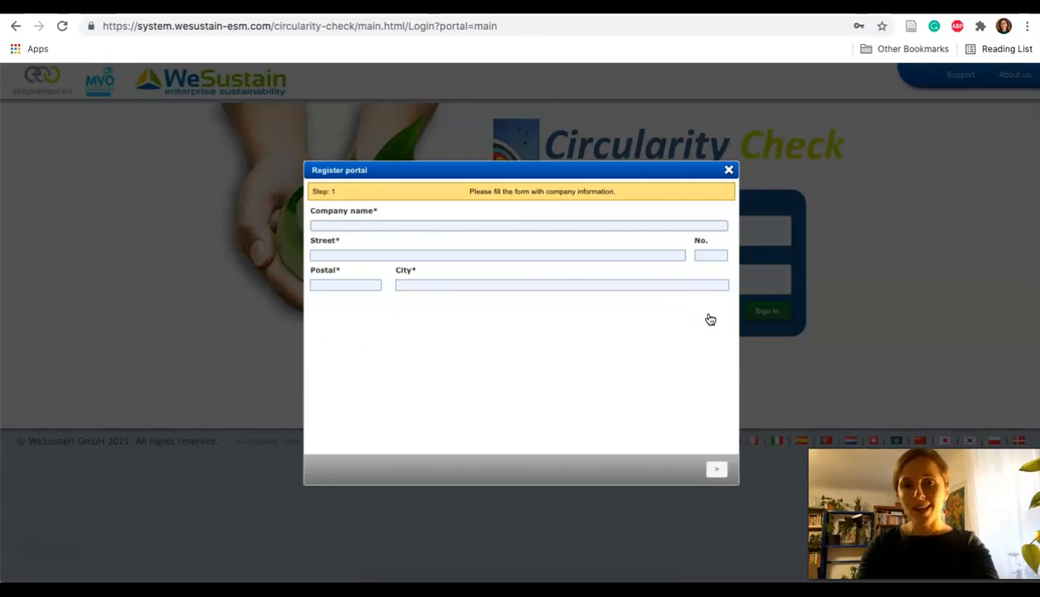
click(728, 171)
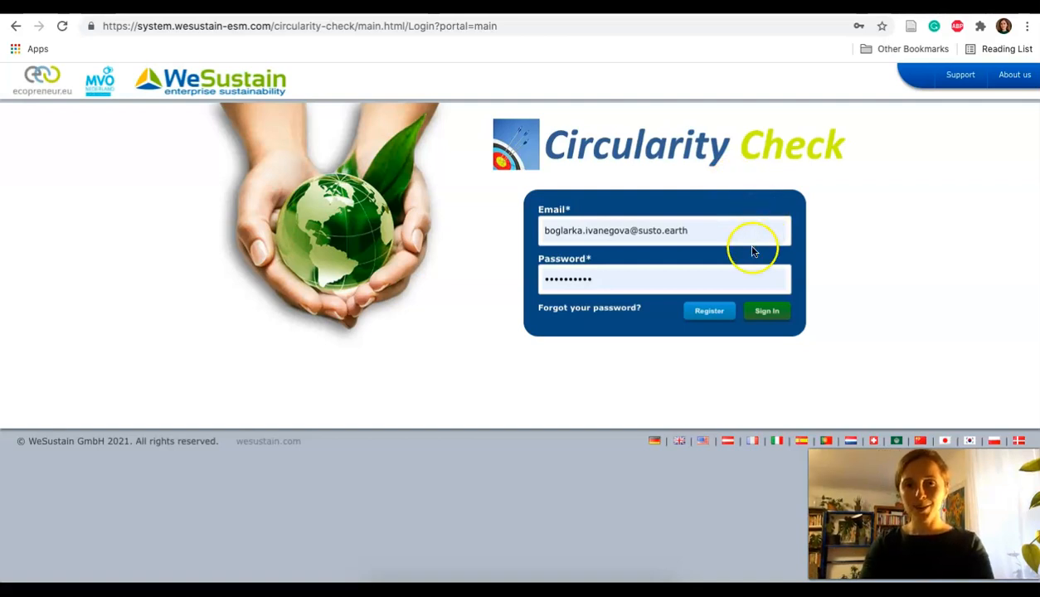
click(764, 313)
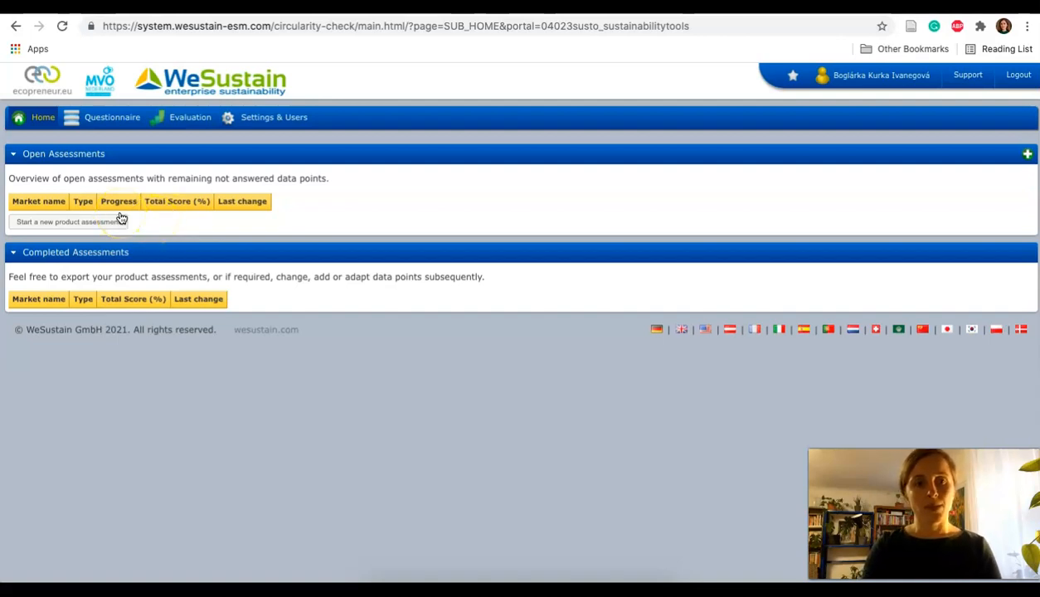
Create a new product assessment named Circocool with the type "A product" and save it
click(58, 224)
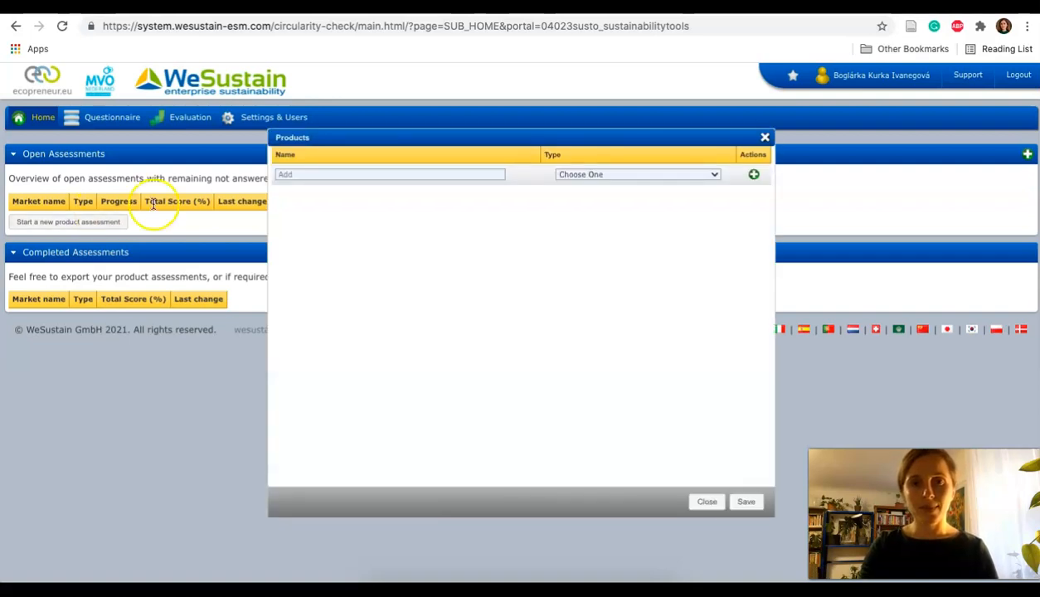
click(394, 176)
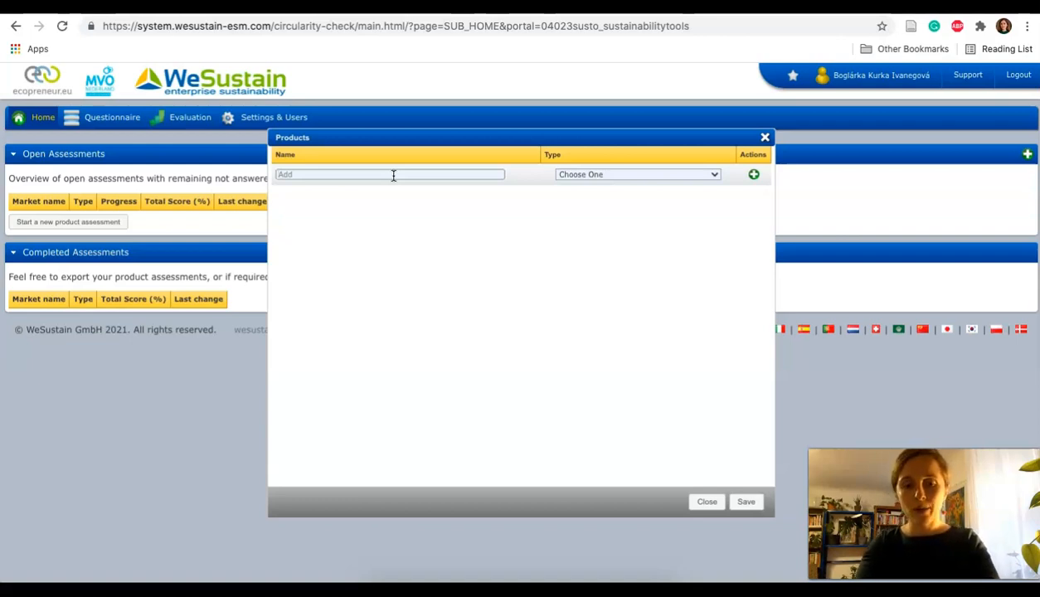
text(Circoco)
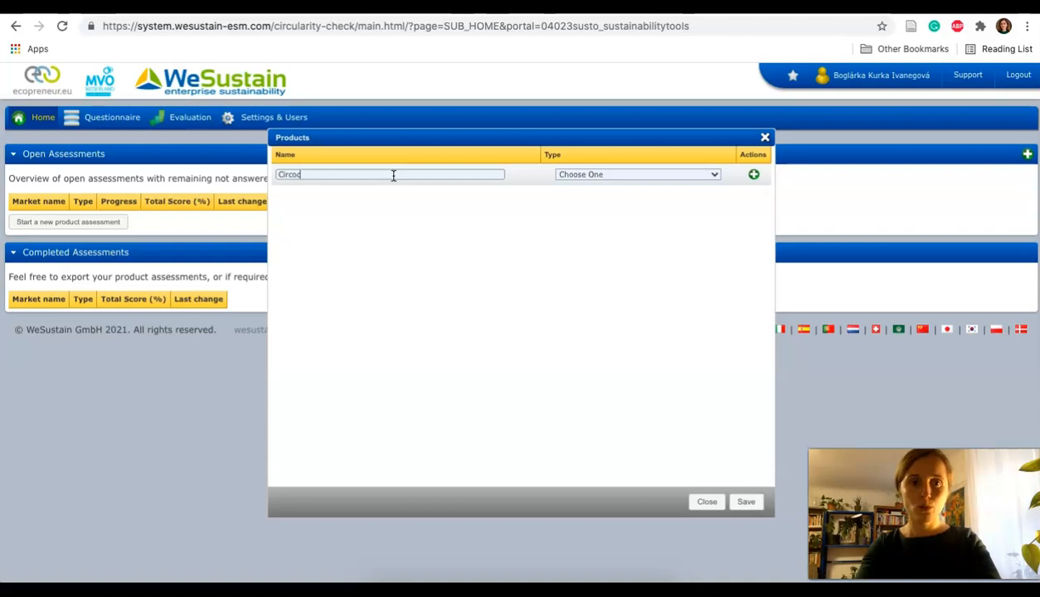
text(ol)
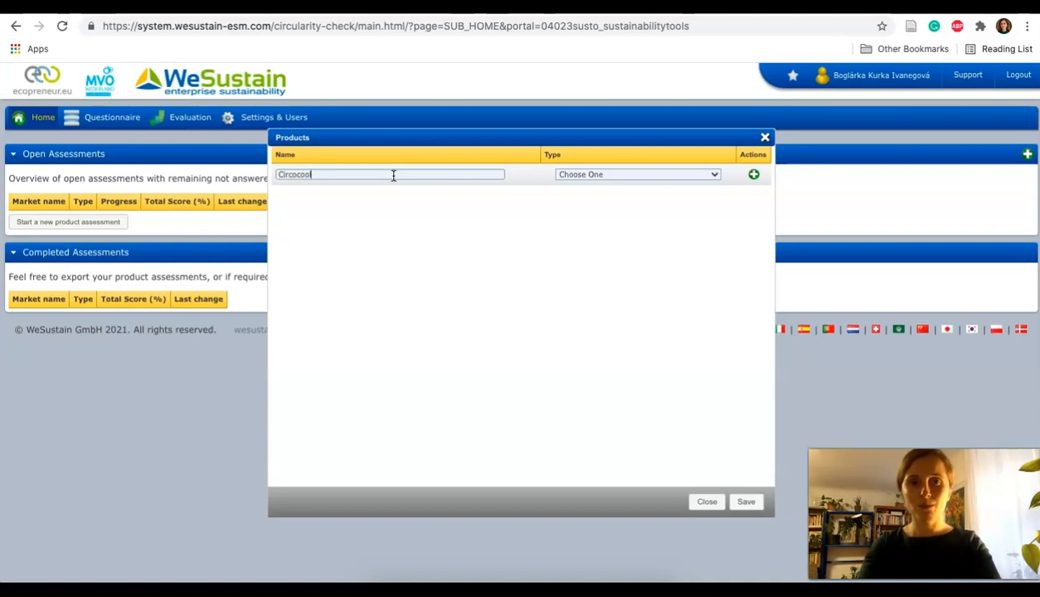
click(593, 176)
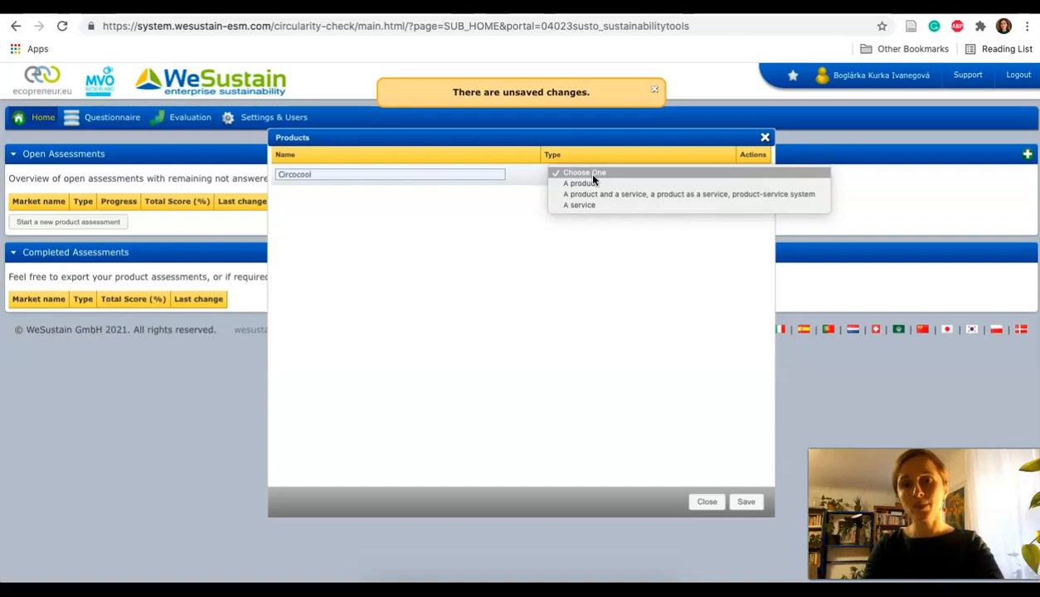
click(594, 208)
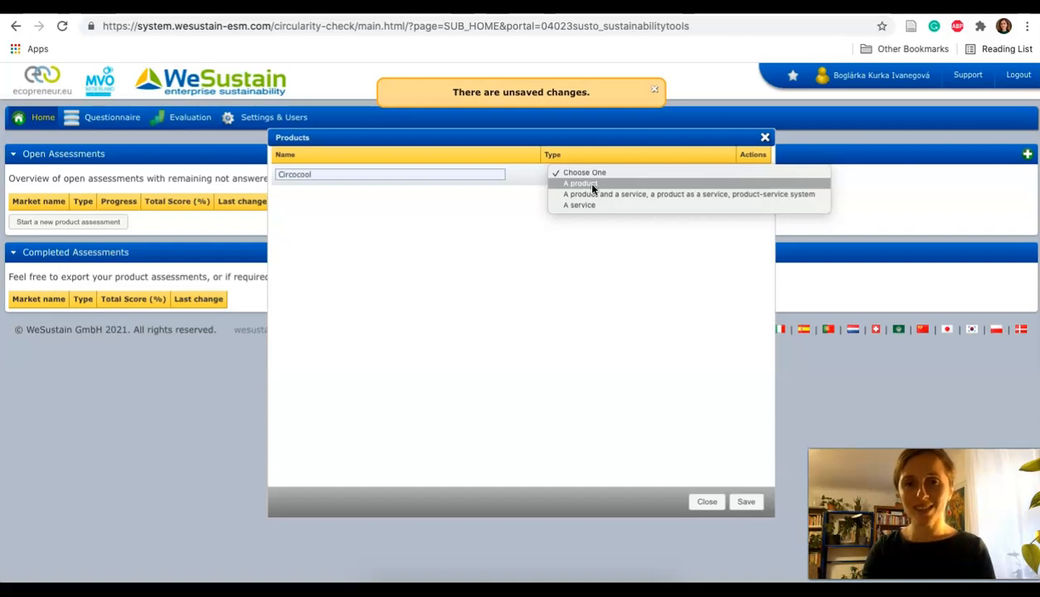
click(592, 187)
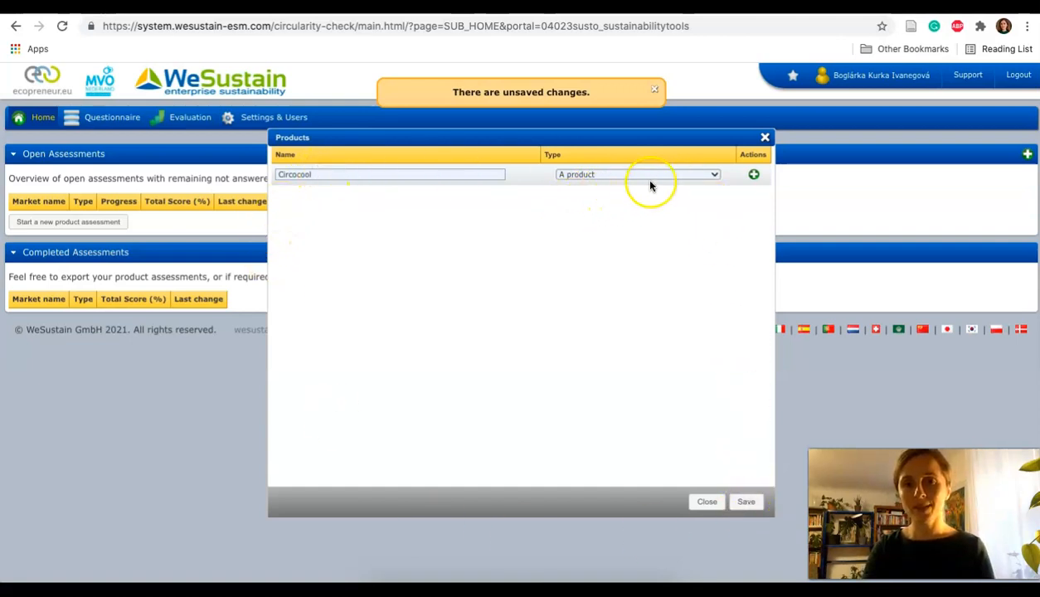
click(754, 178)
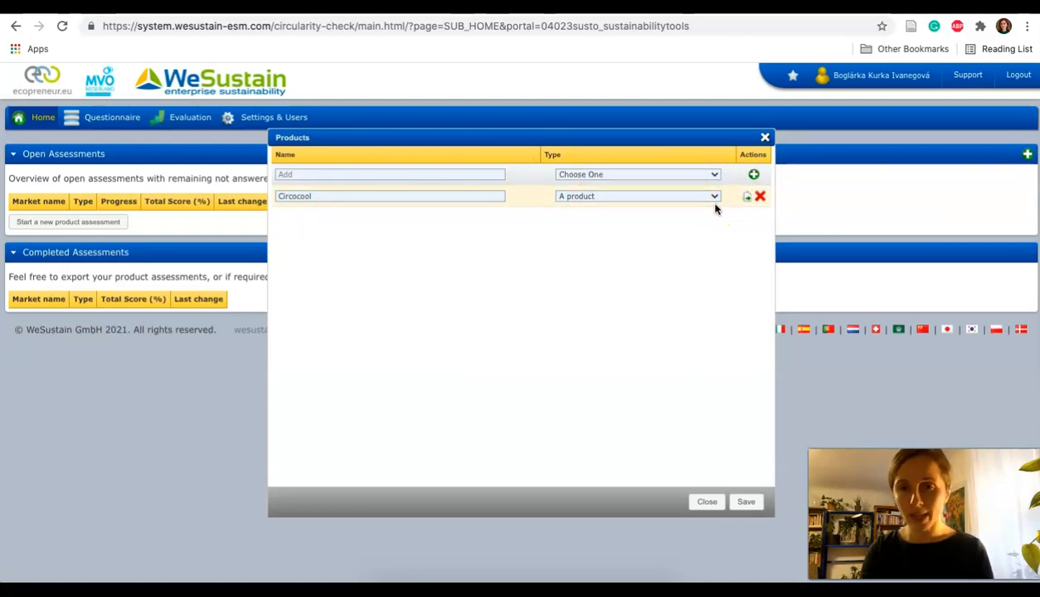
click(745, 502)
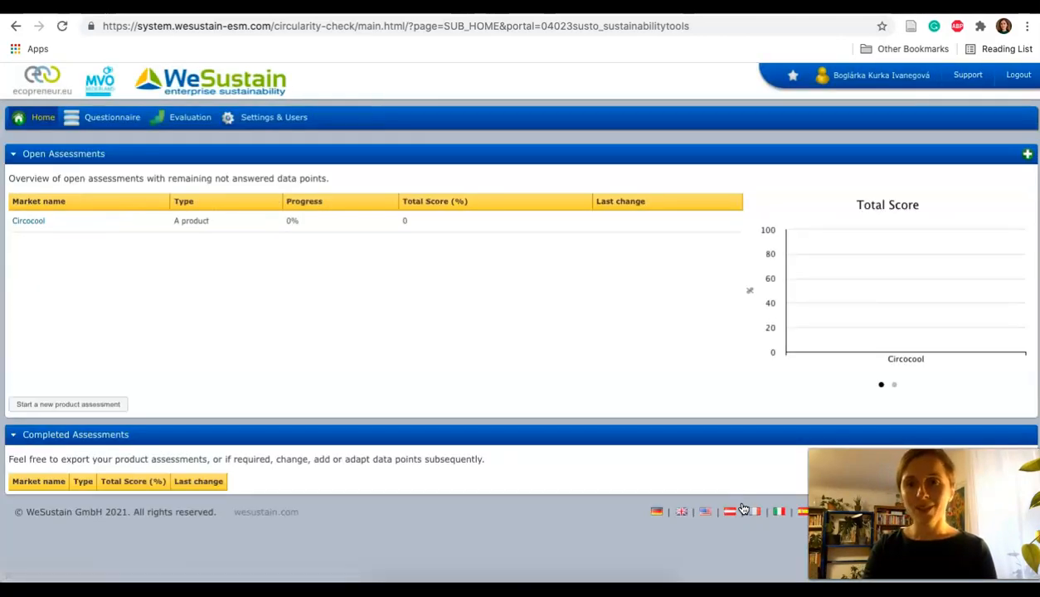
Open the Circocool assessment's questionnaire and skim through its questions
click(900, 387)
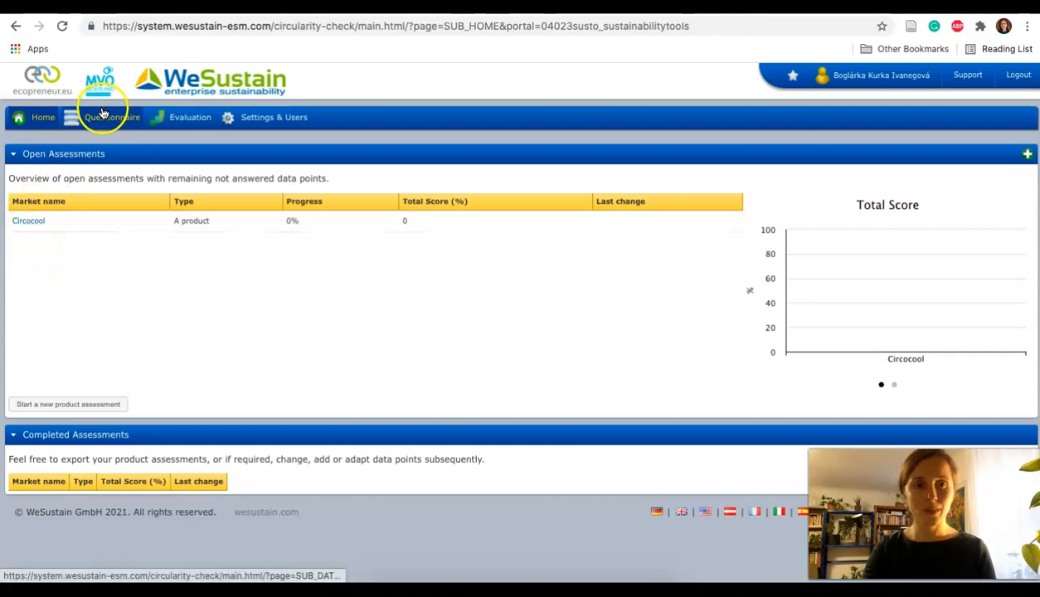
click(27, 223)
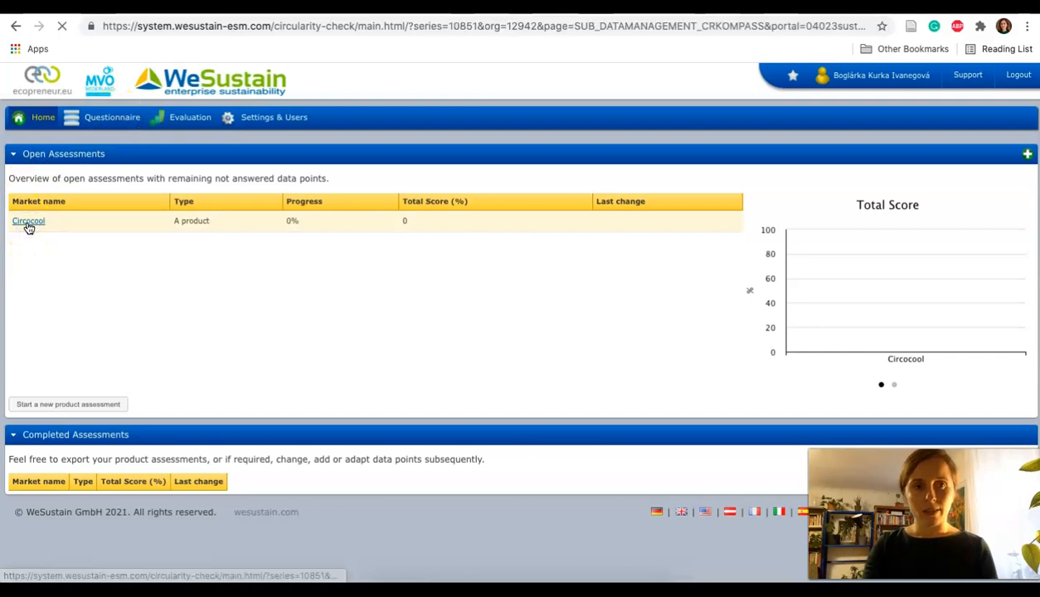
scroll(615, 331, down, 1)
scroll(615, 331, up, 1)
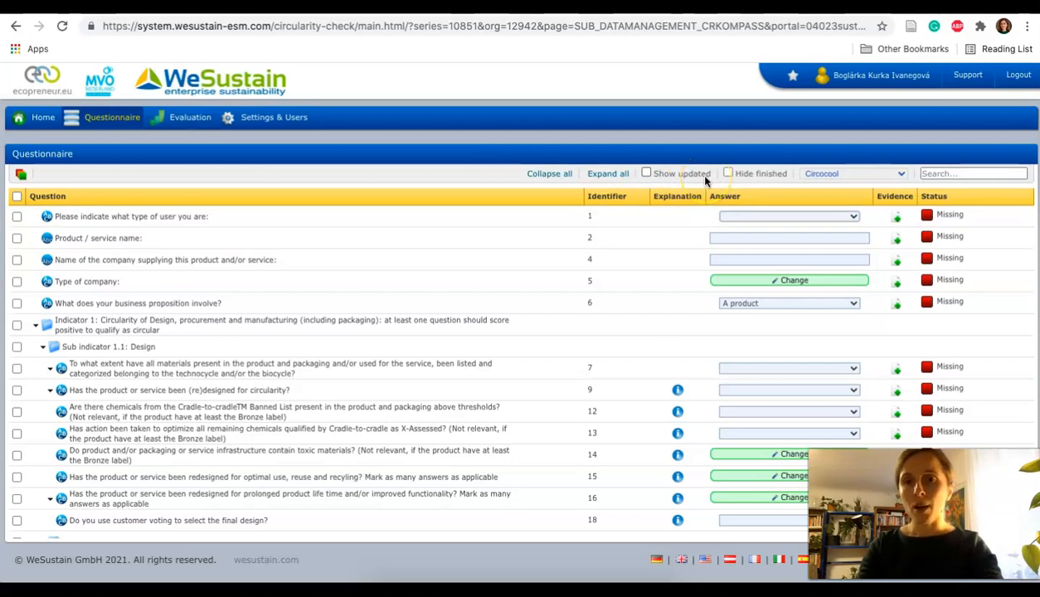
Check the questionnaire's product choices, keeping Circocool, and collapse and re-expand Sub indicator 1.1: Design
click(832, 177)
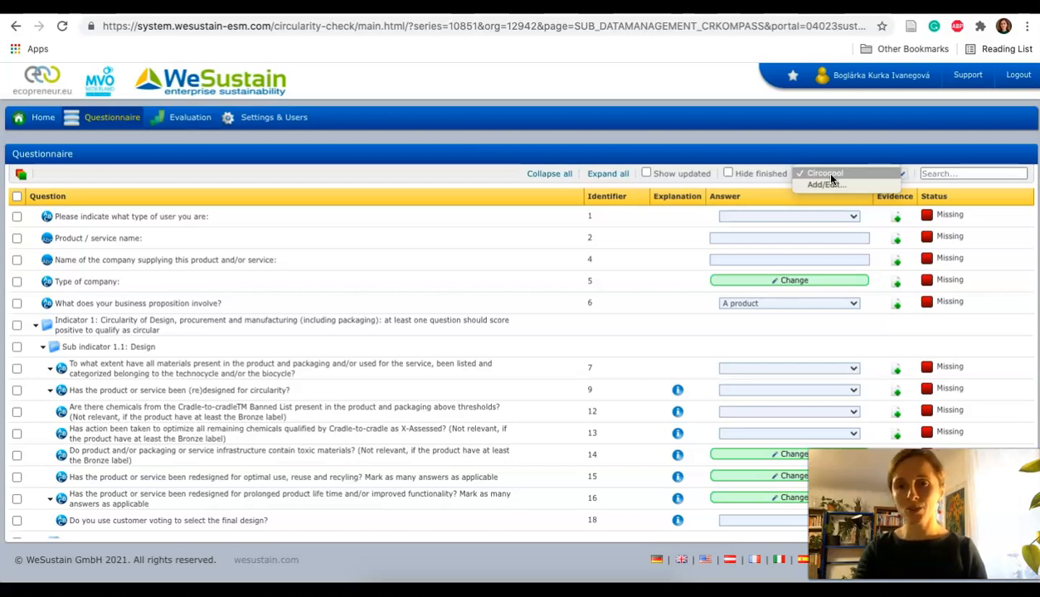
click(831, 176)
click(759, 284)
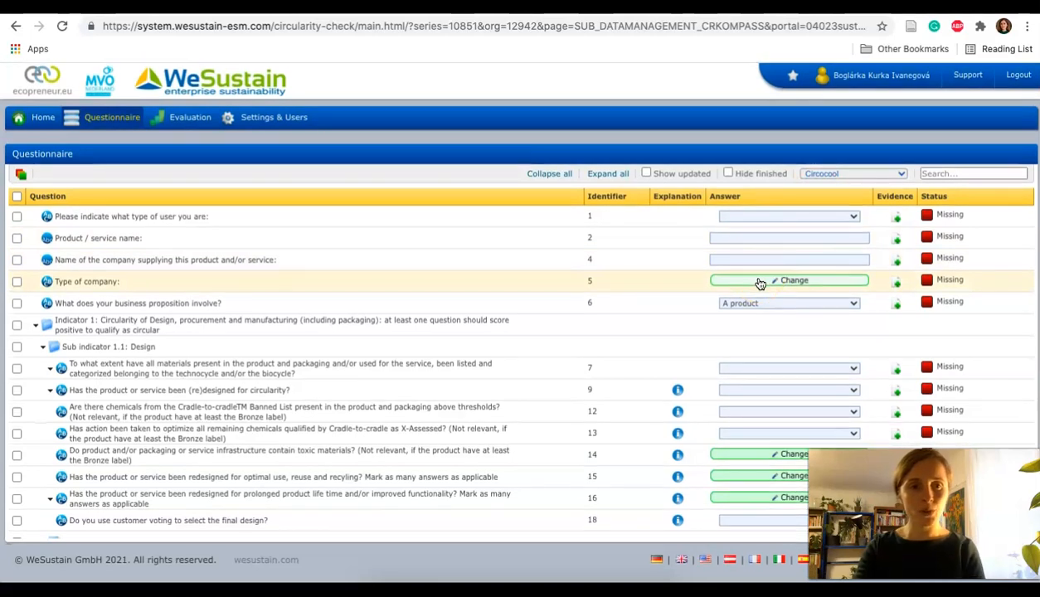
click(612, 333)
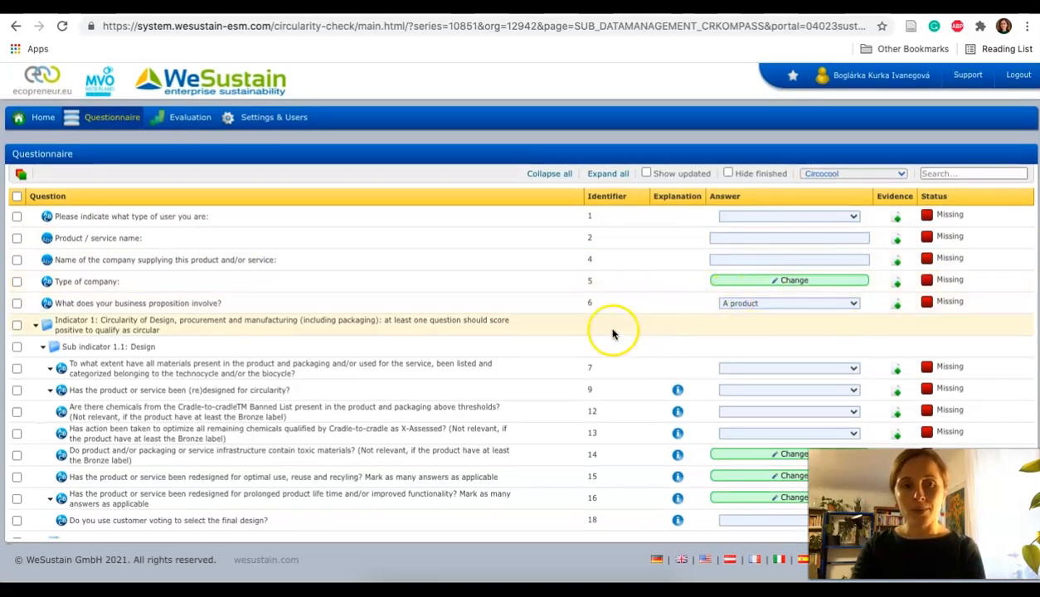
click(43, 348)
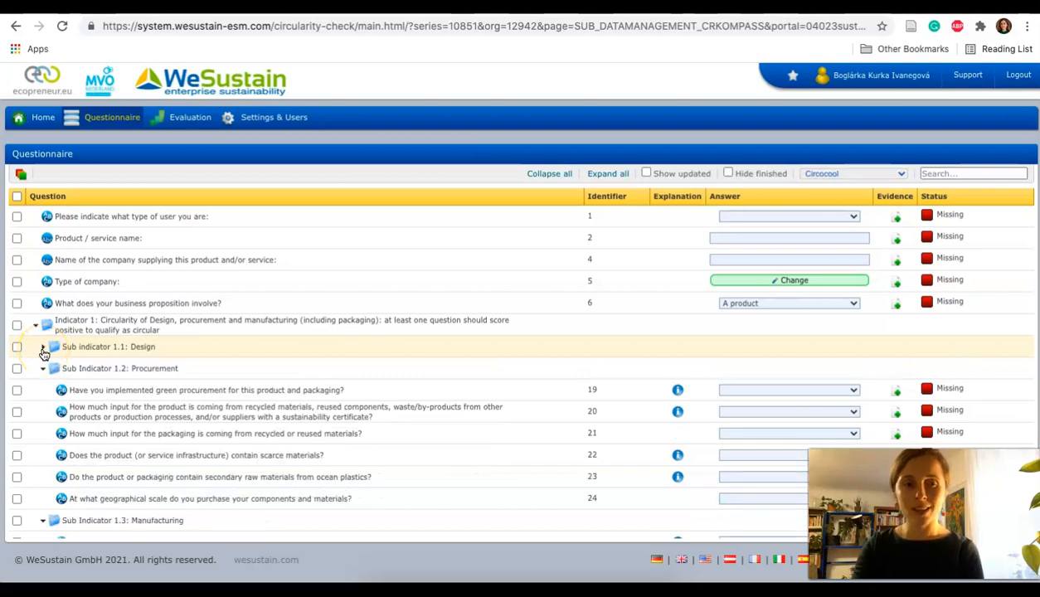
click(44, 348)
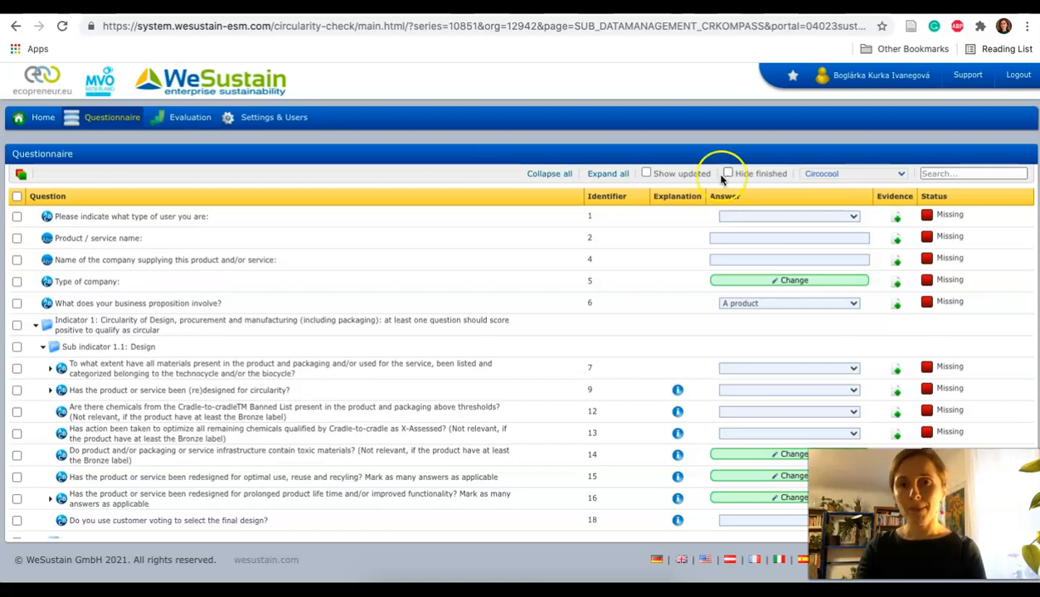
Read the explanations for questions 12 and 9, viewing and closing the full description of question 9
mouse_move(676, 413)
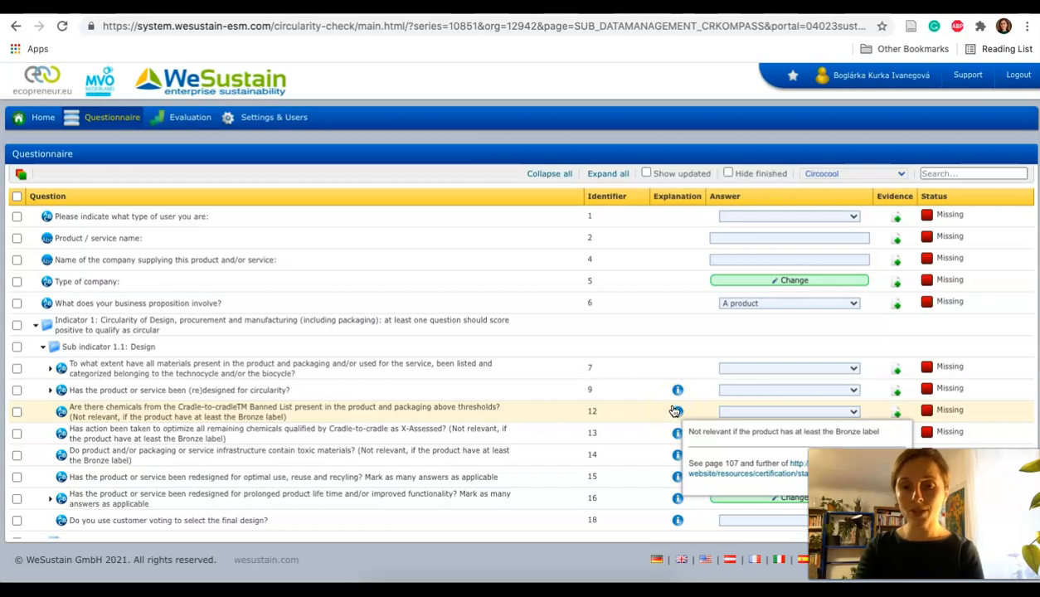
mouse_move(677, 396)
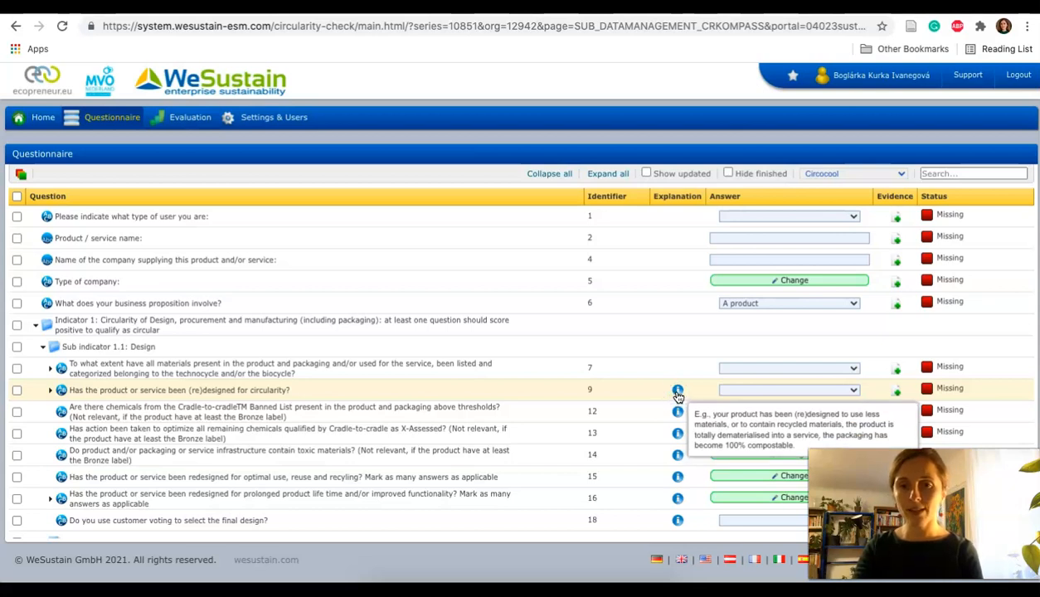
click(678, 392)
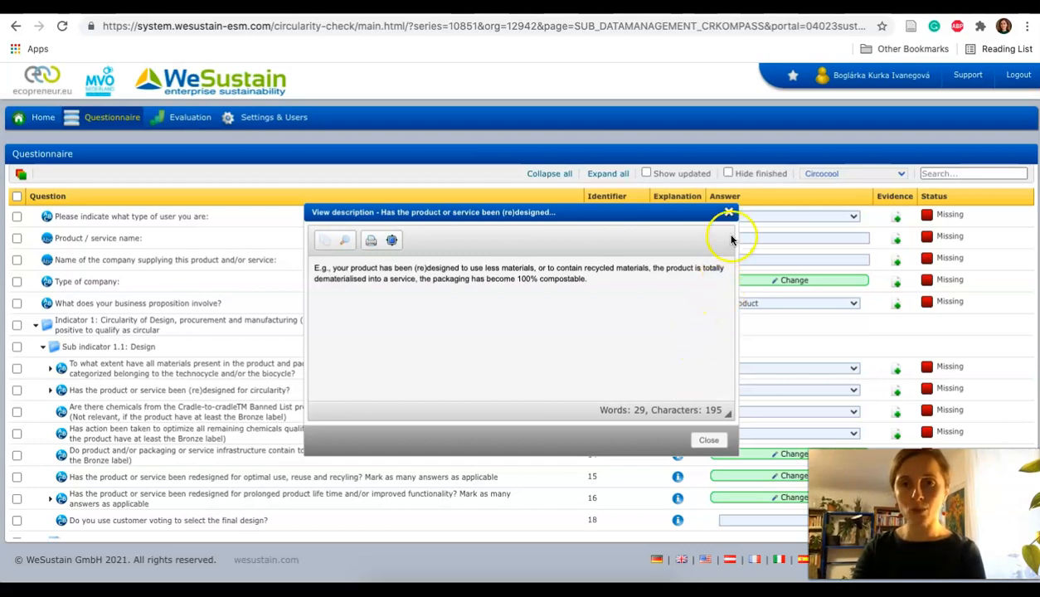
click(728, 213)
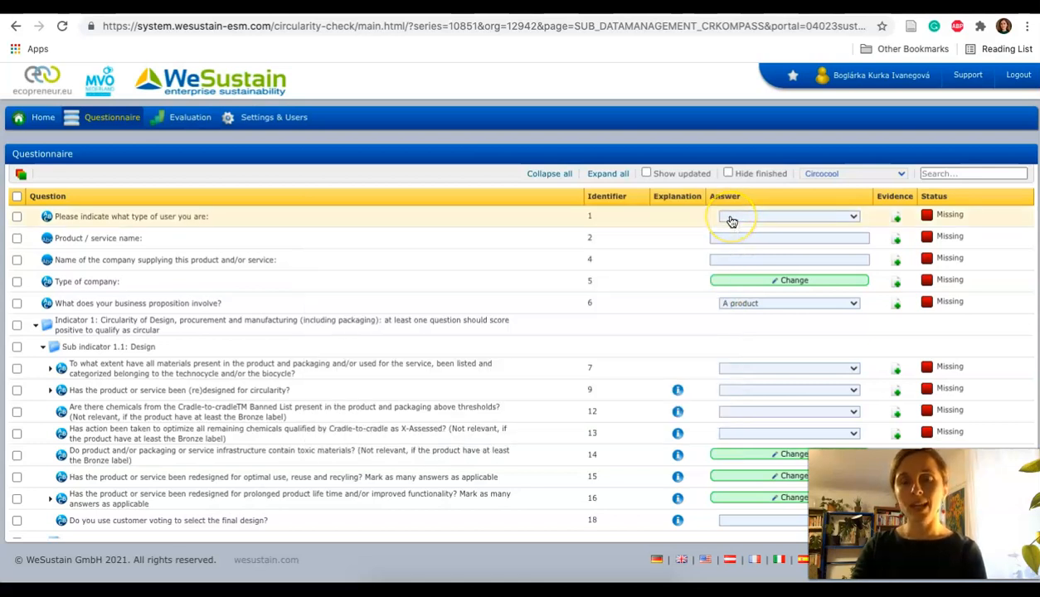